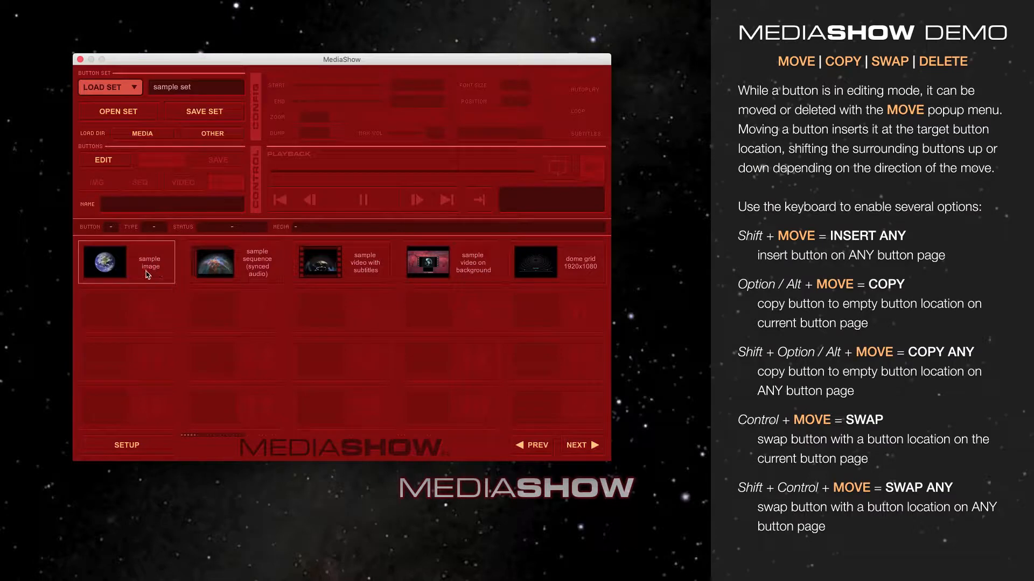
Step: Browse through the button pages and return to the first one
click(590, 448)
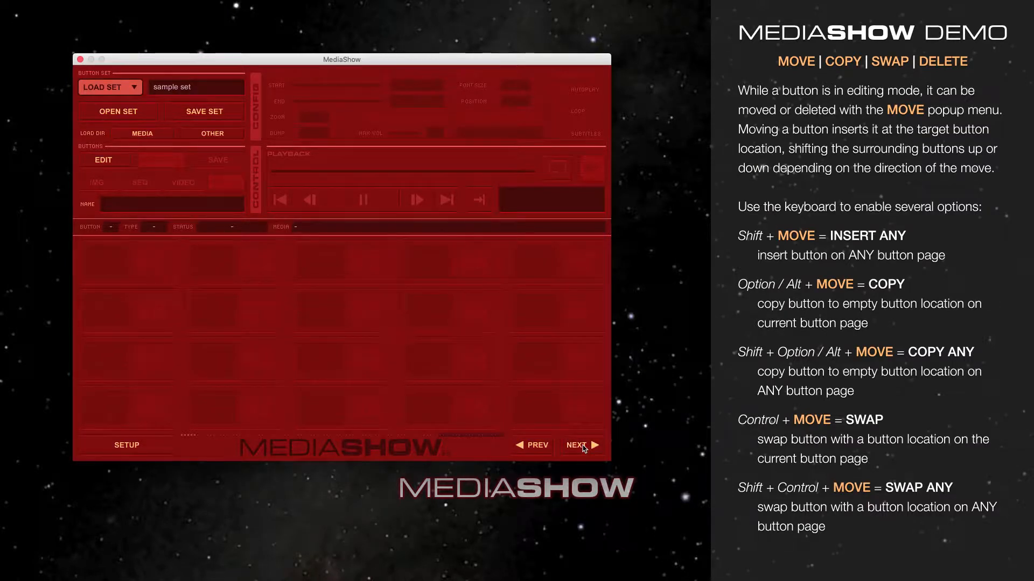
click(584, 447)
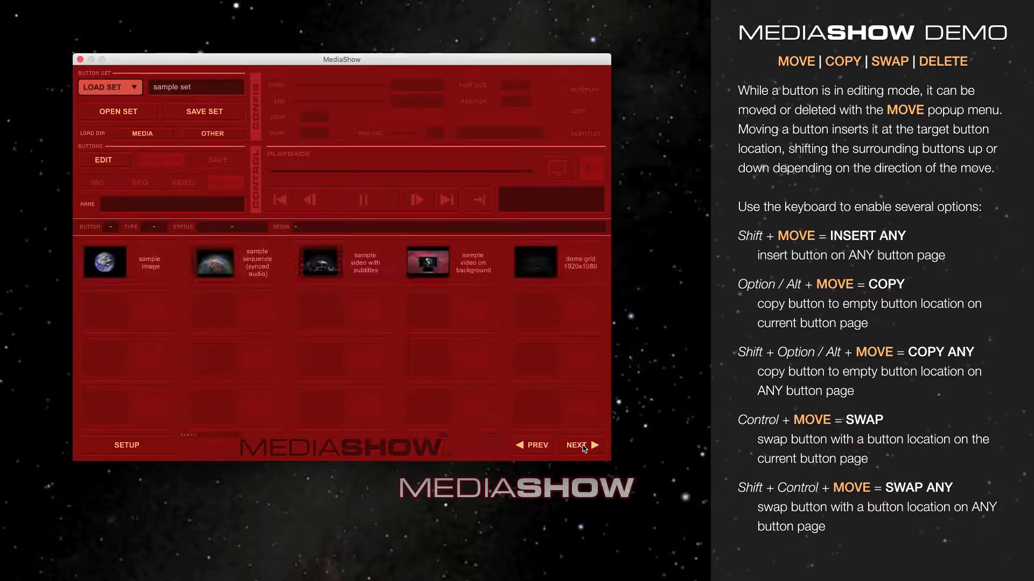
click(278, 436)
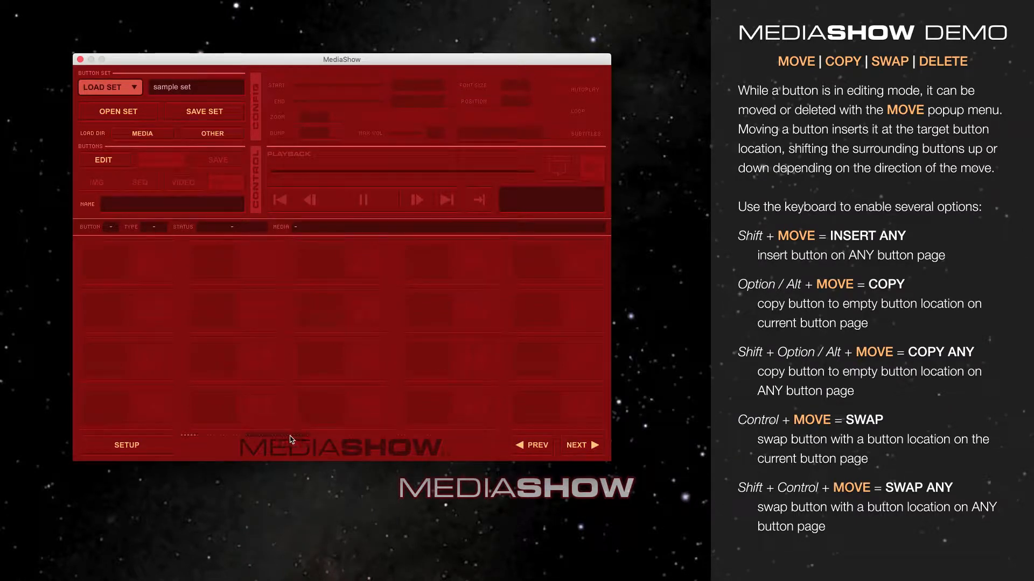
click(398, 437)
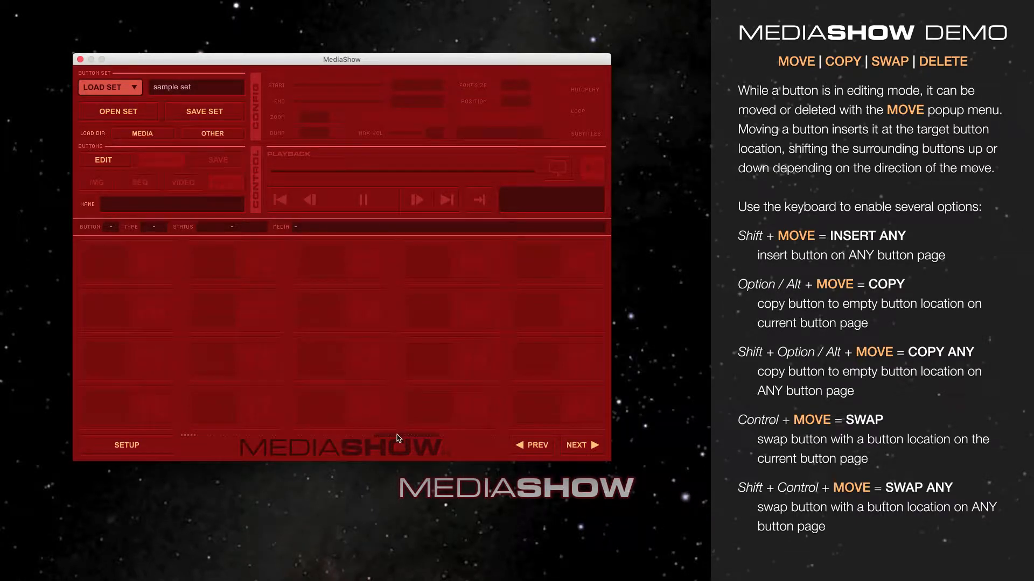
click(202, 436)
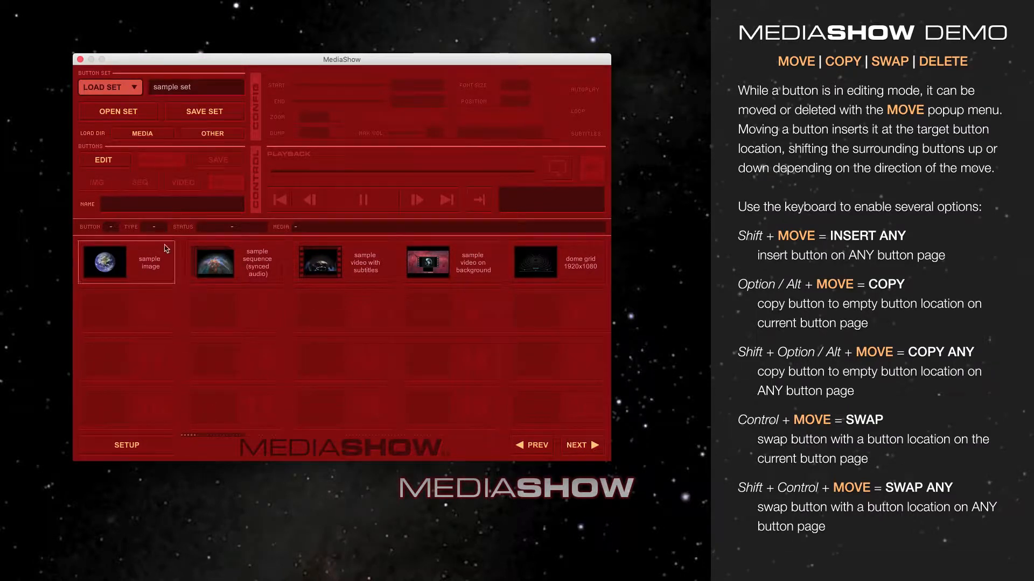
Step: Put the sample image button in editing mode and move it to button location 4
click(116, 161)
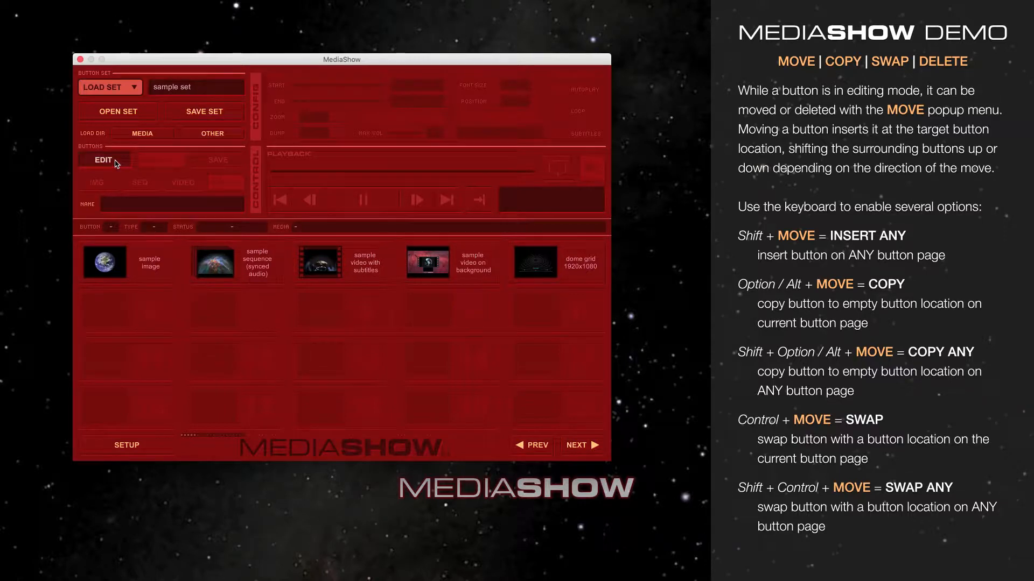
click(170, 270)
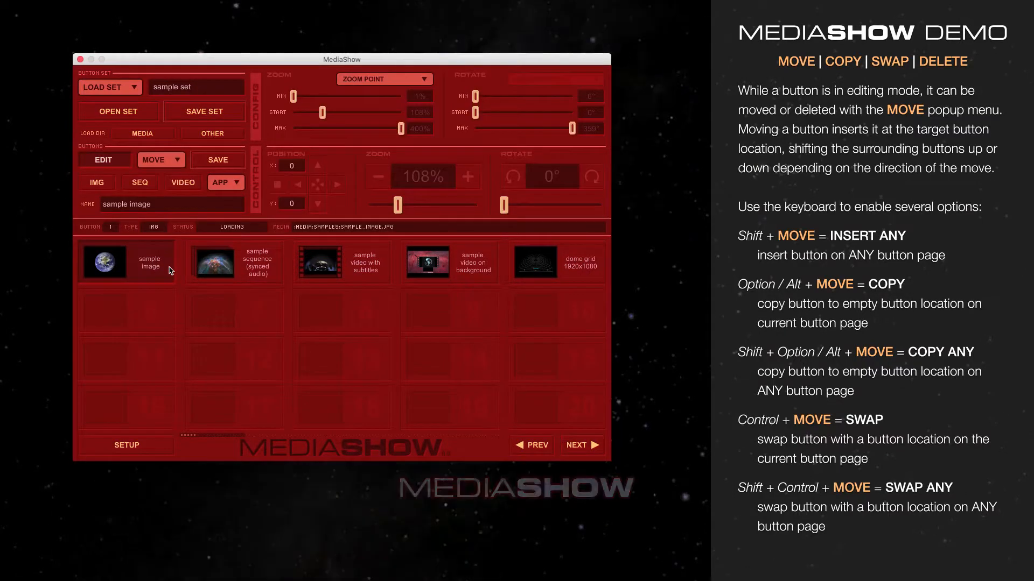
click(169, 162)
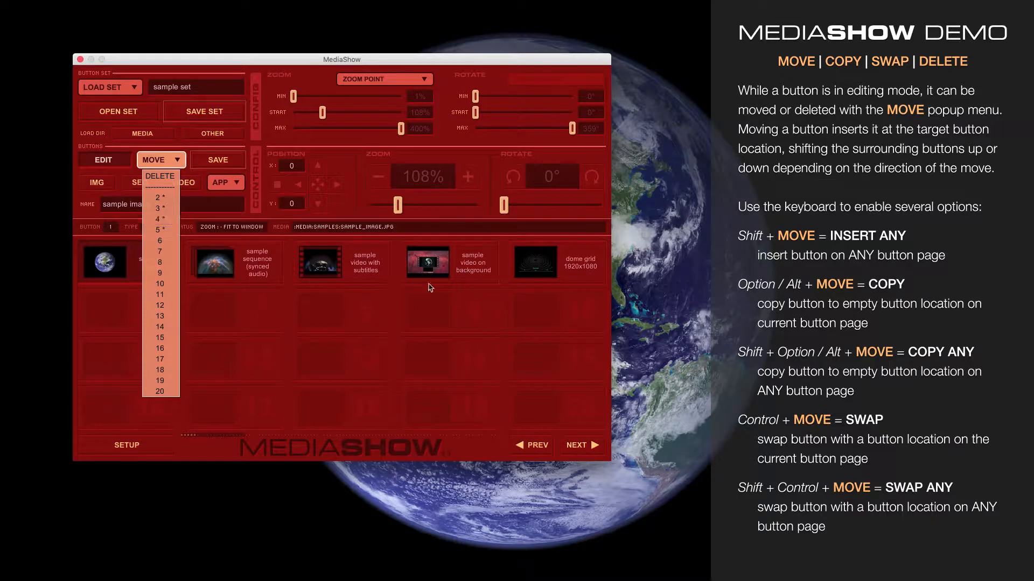
click(163, 219)
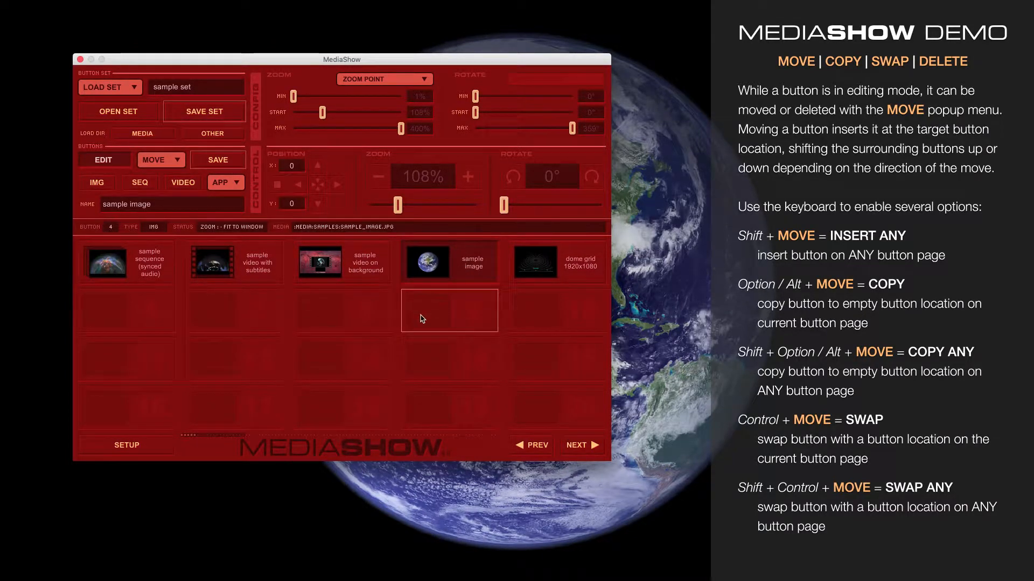
Step: Move the sample image button from location 4 back to location 1
click(168, 161)
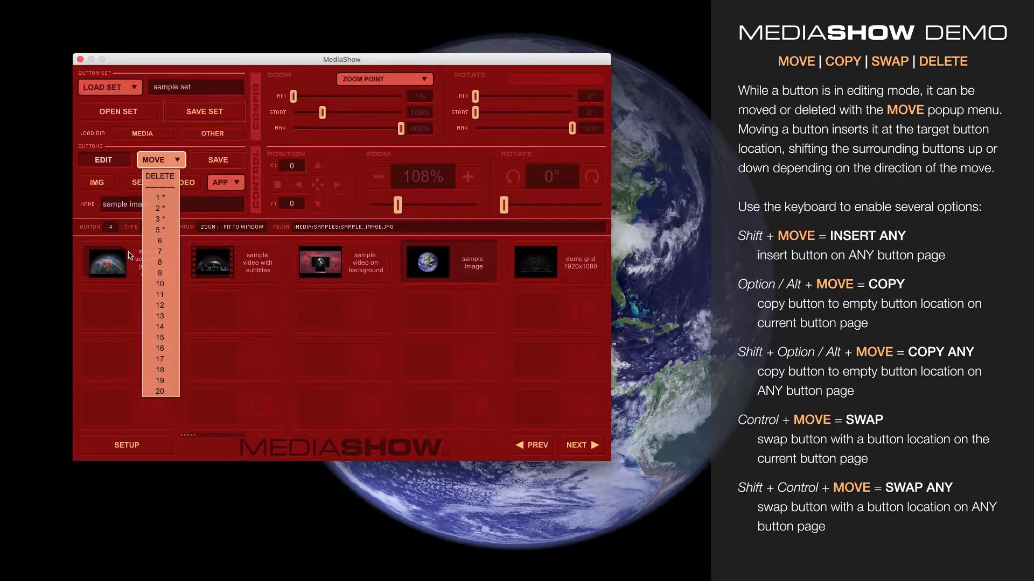
click(161, 197)
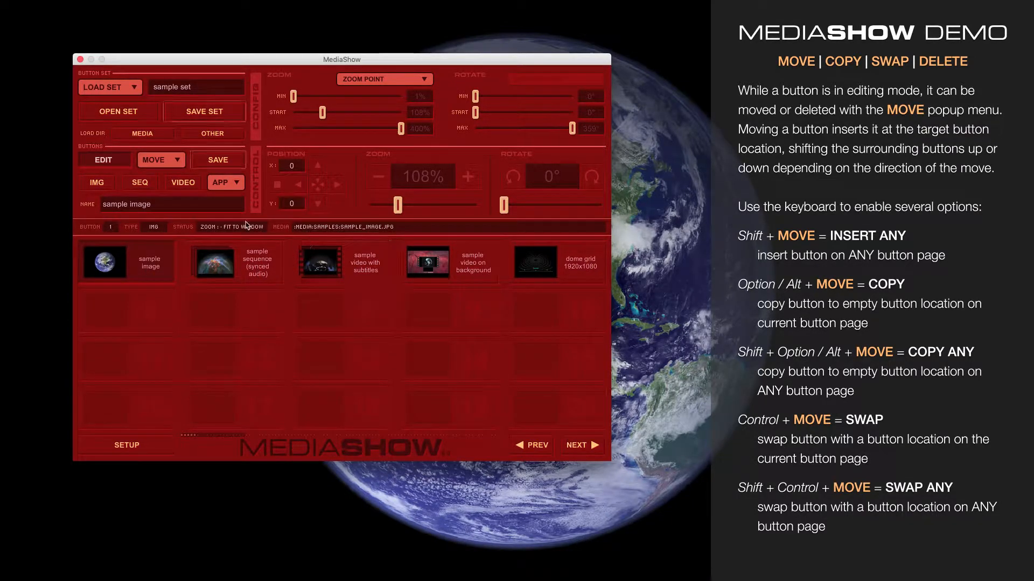
Step: Move the sample image button to empty location 12 on the same page and back to location 1
click(169, 161)
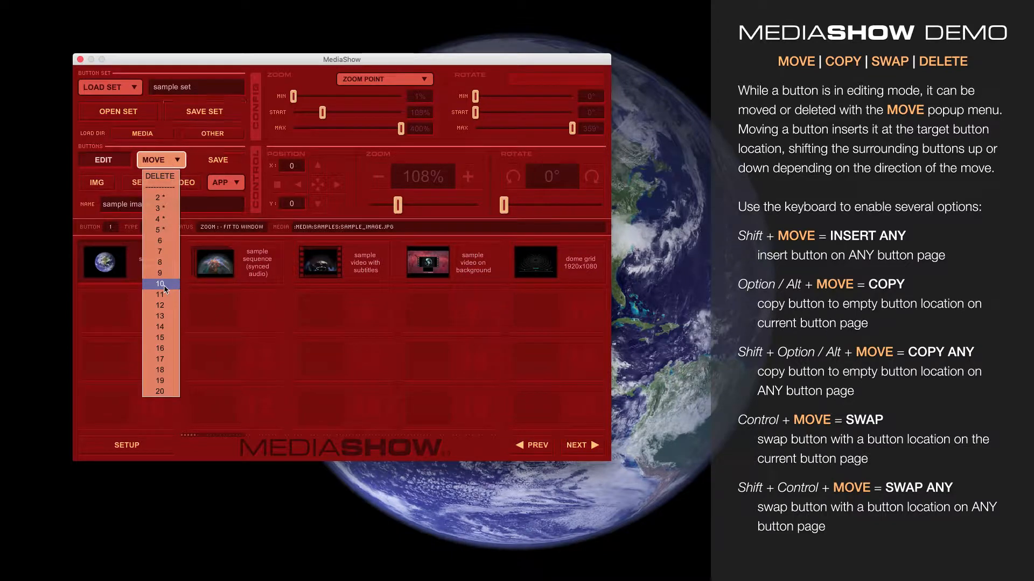
click(161, 305)
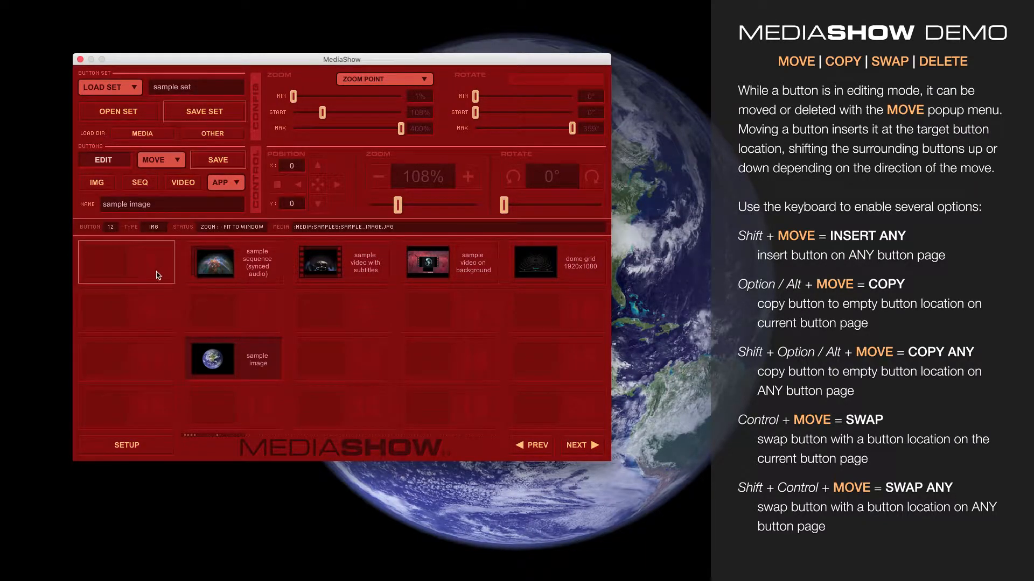
click(163, 160)
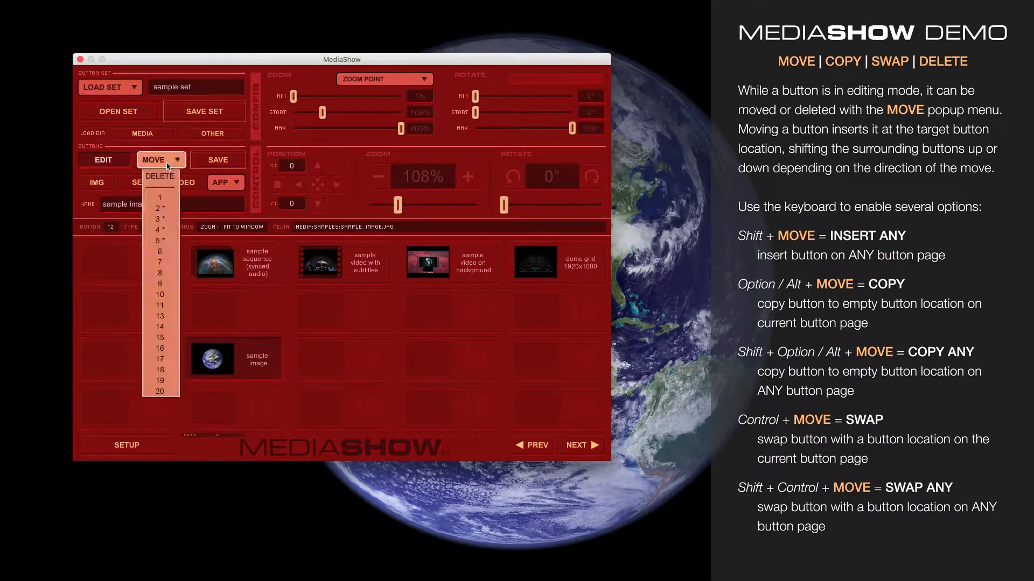
click(163, 197)
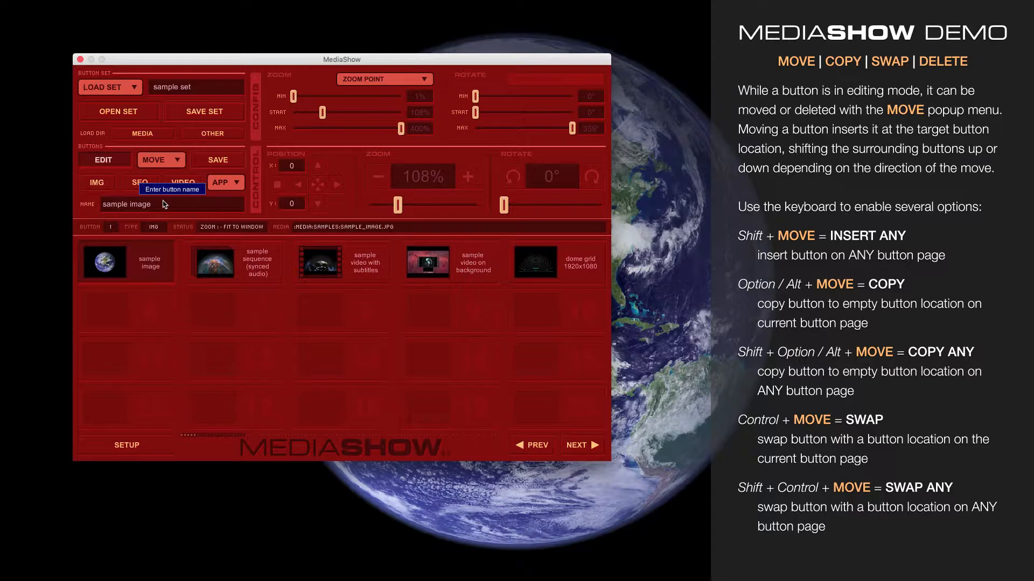
Step: Use the any-page move option to place the sample image button at location 92, and display the last button page
key(shift)
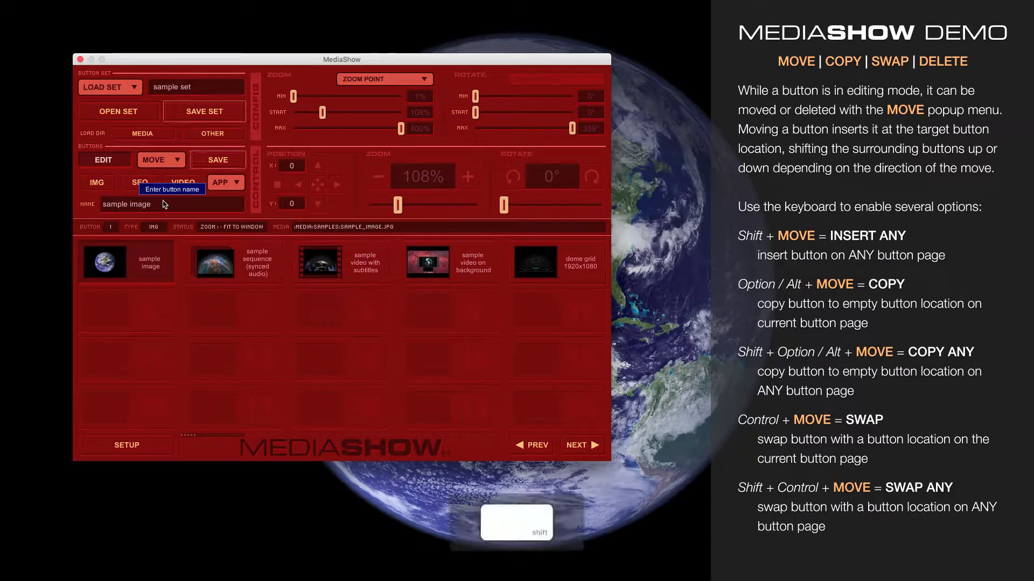
shift+click(170, 162)
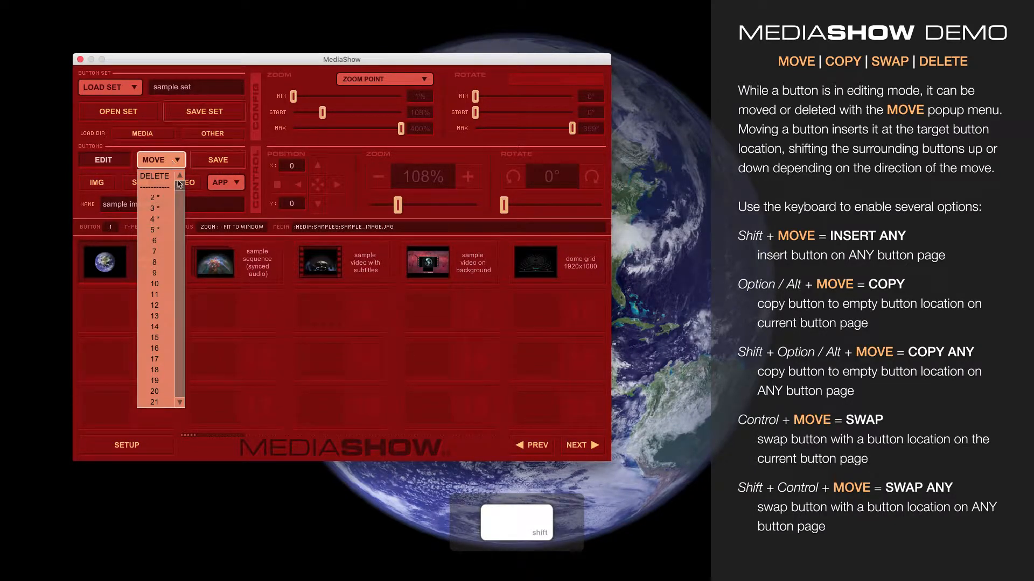
drag(180, 184, 179, 399)
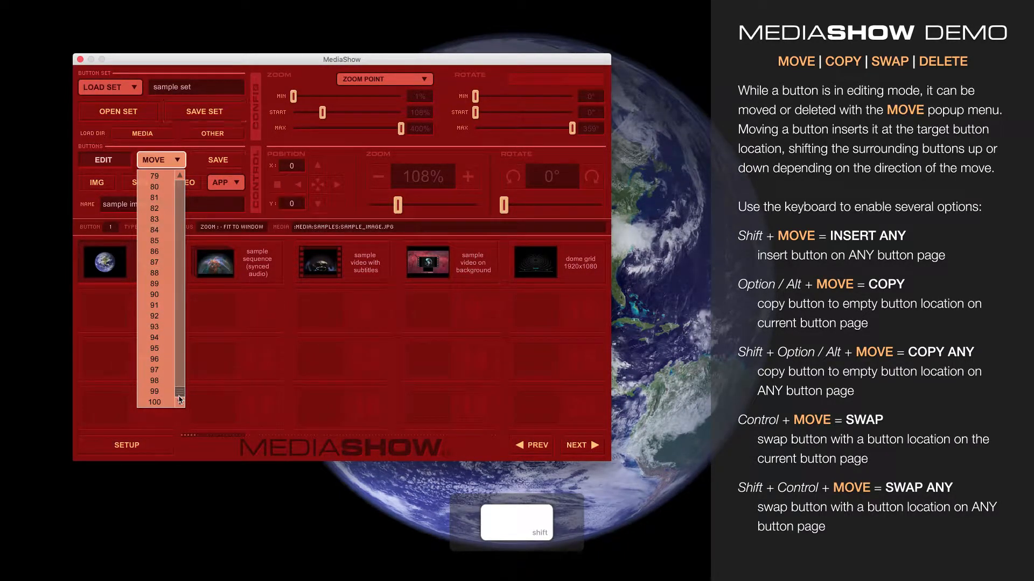
shift+click(159, 316)
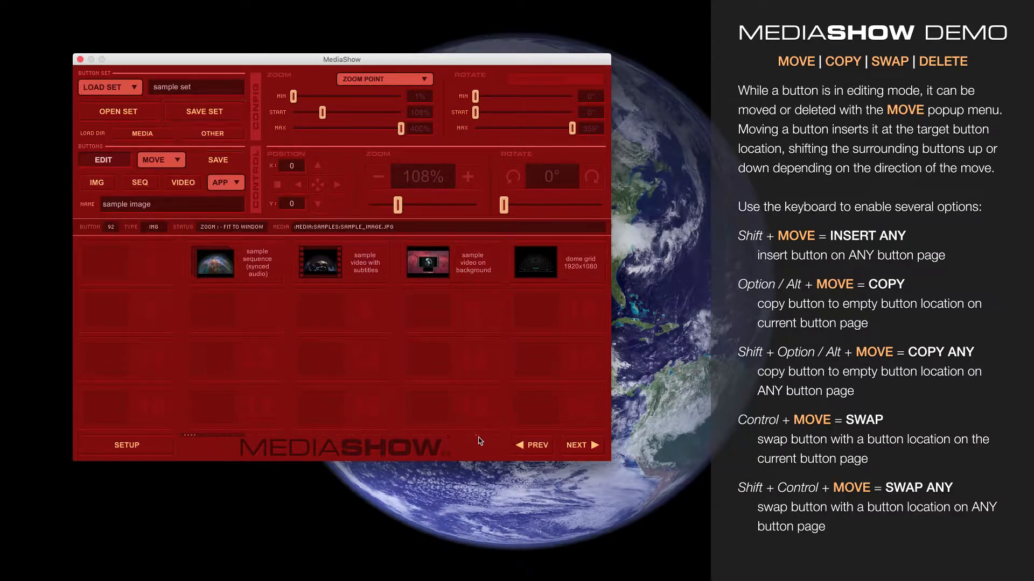
click(531, 445)
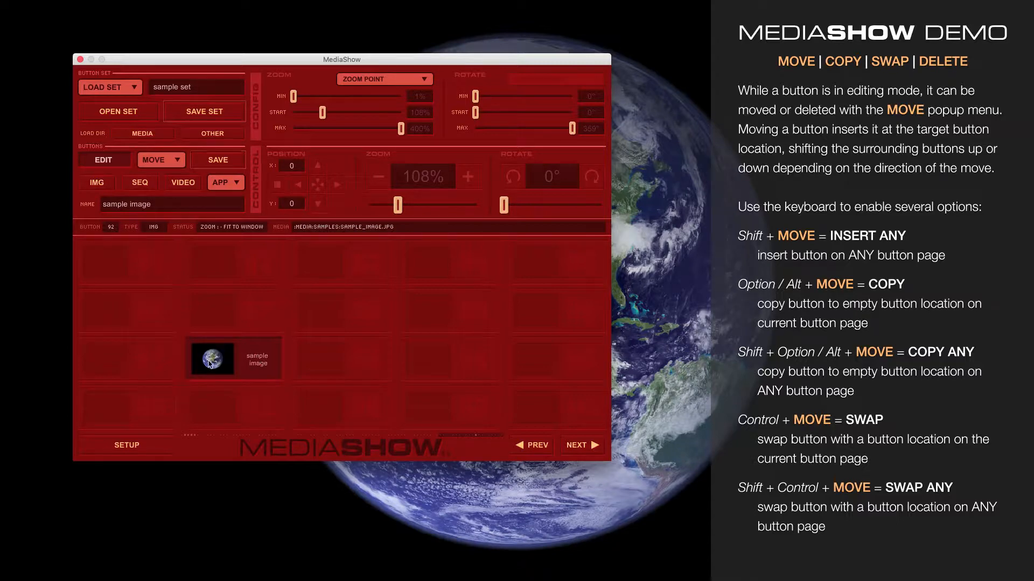
click(576, 445)
click(532, 445)
Step: Move the sample image button across pages back to location 1 and return to the first button page
click(169, 160)
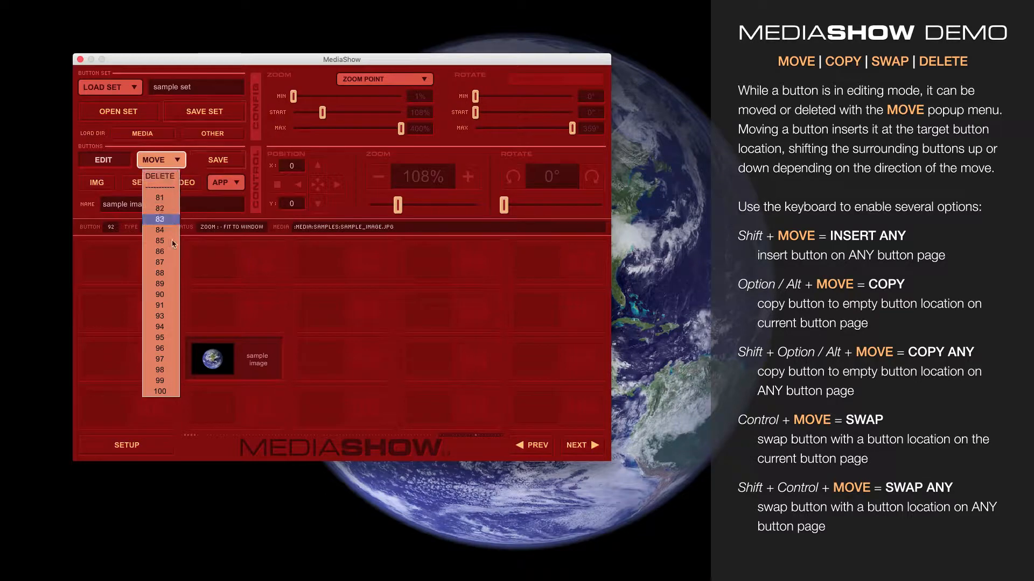
click(170, 160)
key(shift)
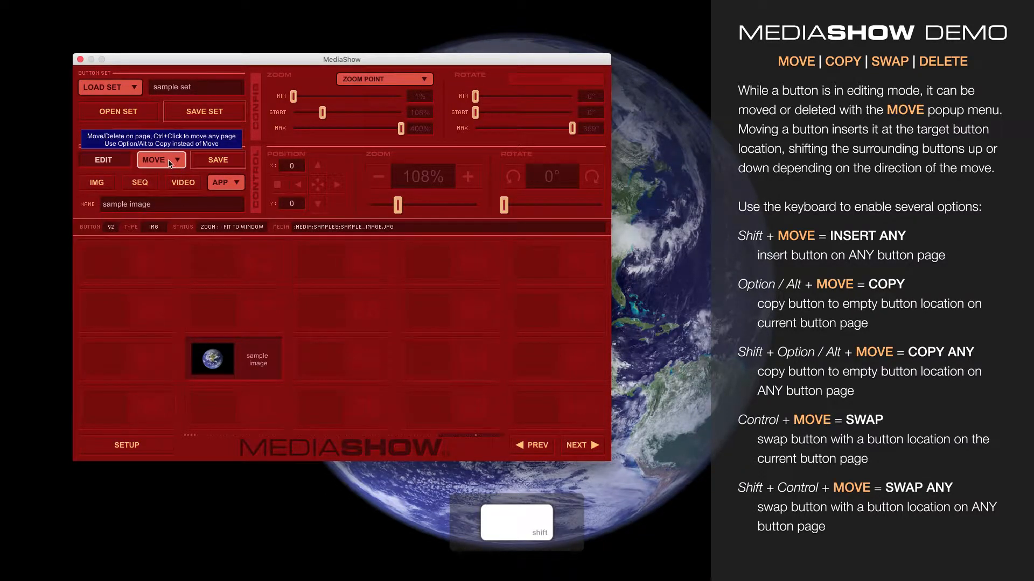
click(169, 160)
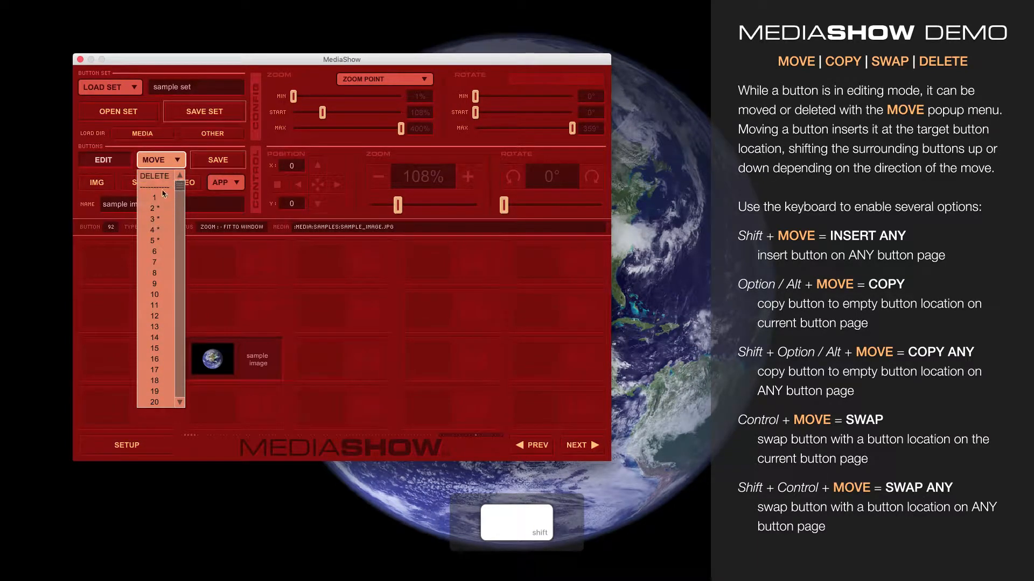
shift+click(162, 198)
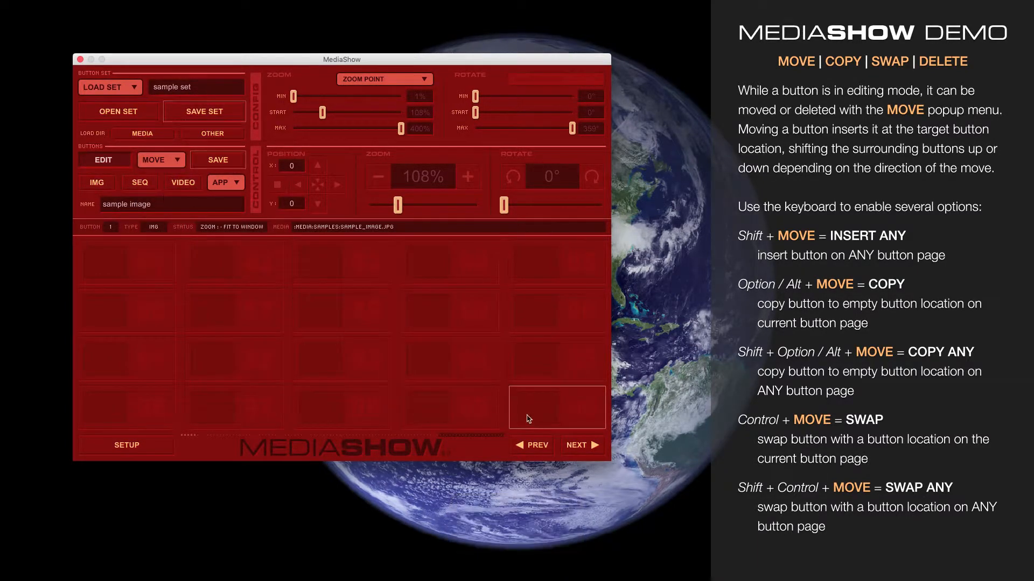
click(574, 445)
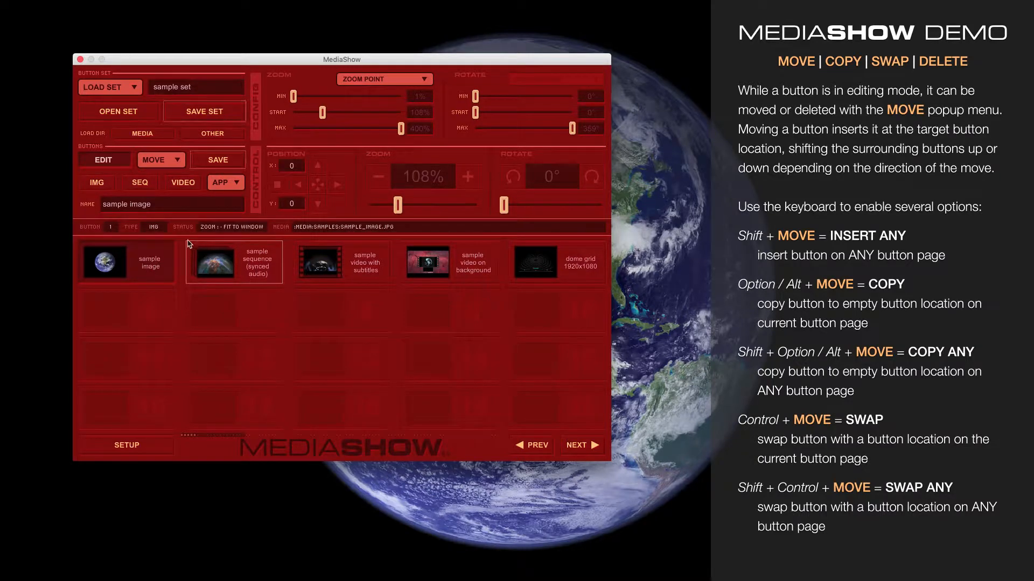
Step: Copy the sample image button to empty location 6 on the current page and delete that copy
key(alt)
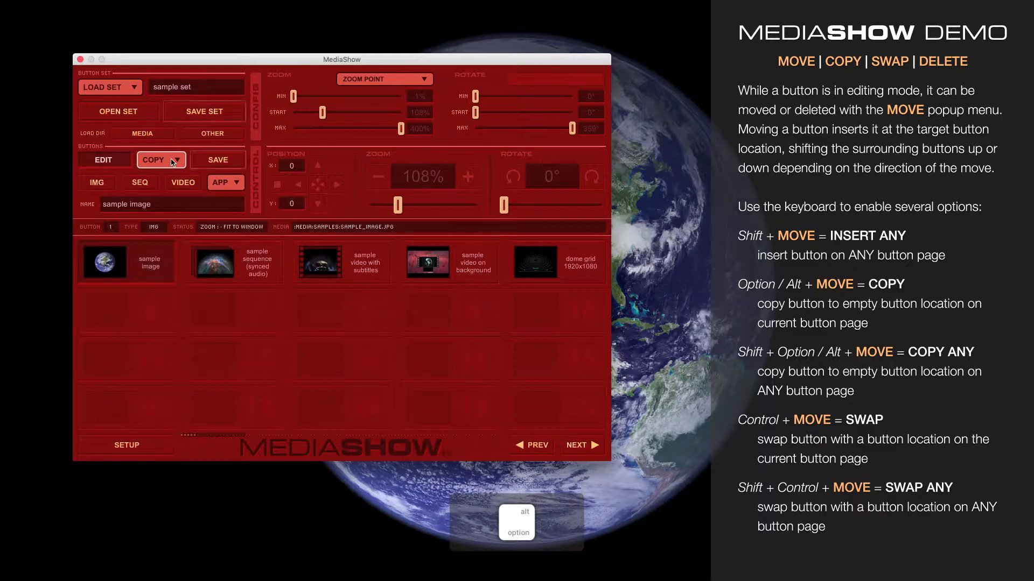
click(170, 163)
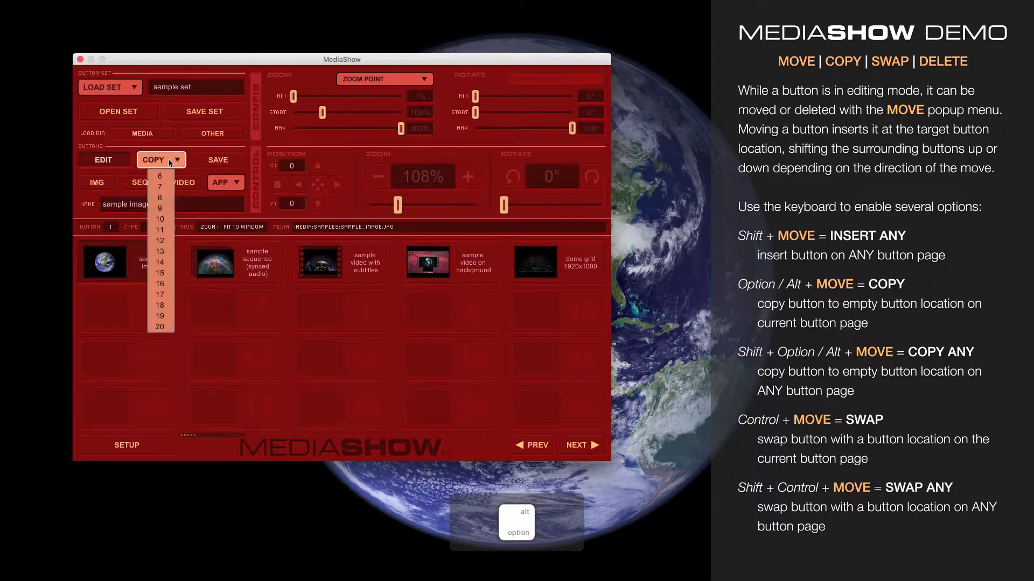
alt+click(166, 176)
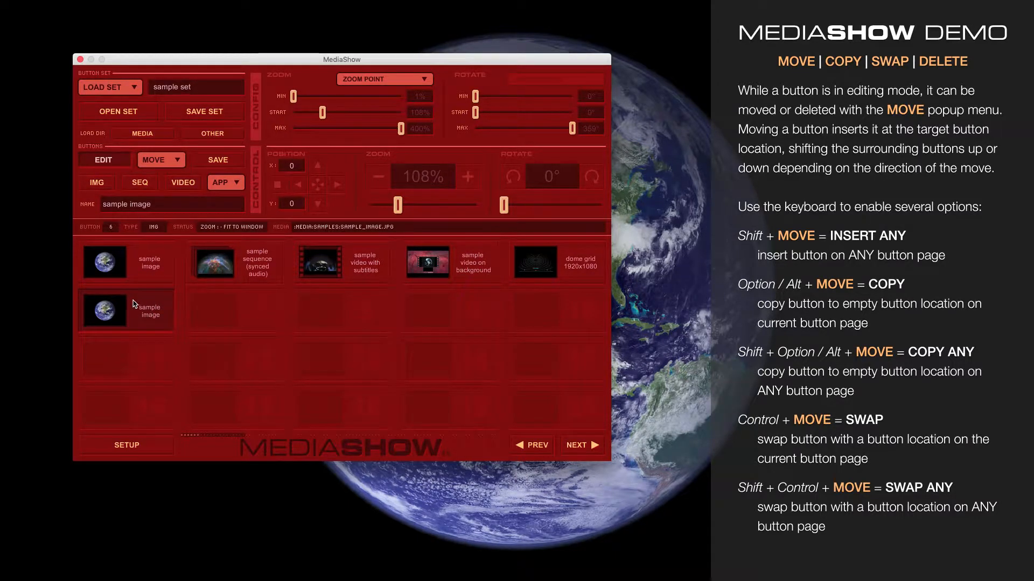
click(171, 162)
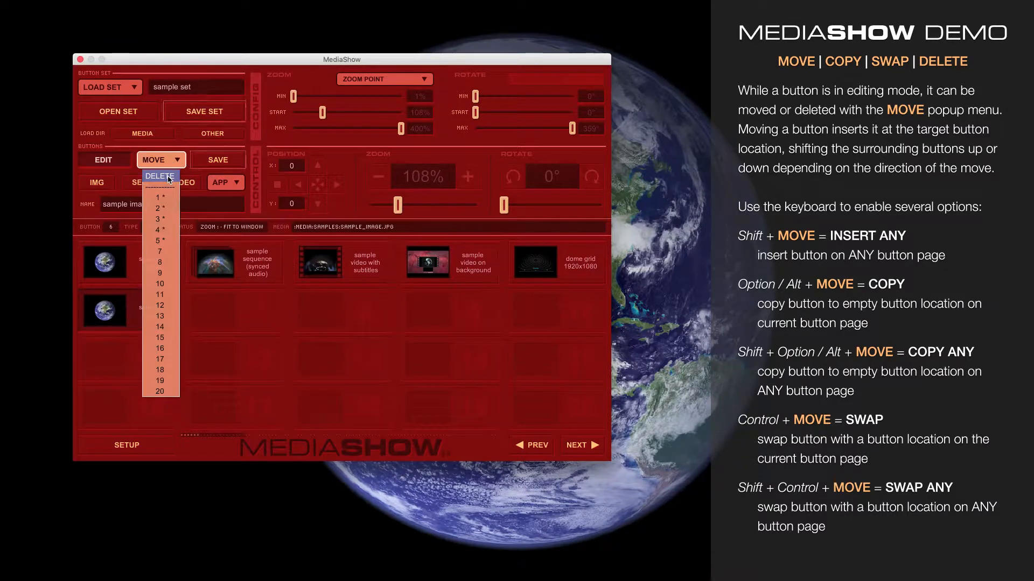
click(169, 178)
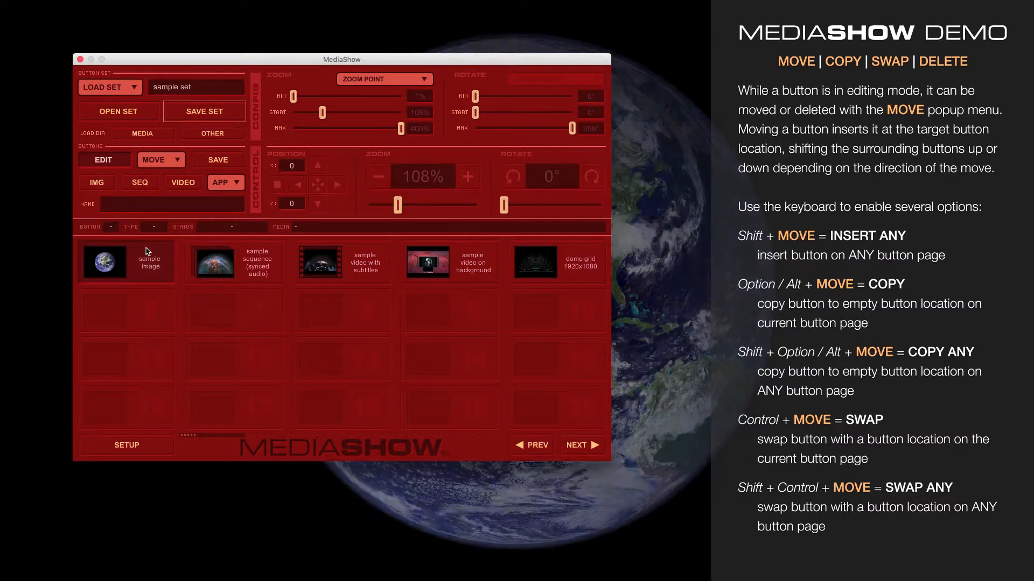
Step: Select the original sample image button for editing and copy it to empty location 92 on another button page
click(148, 252)
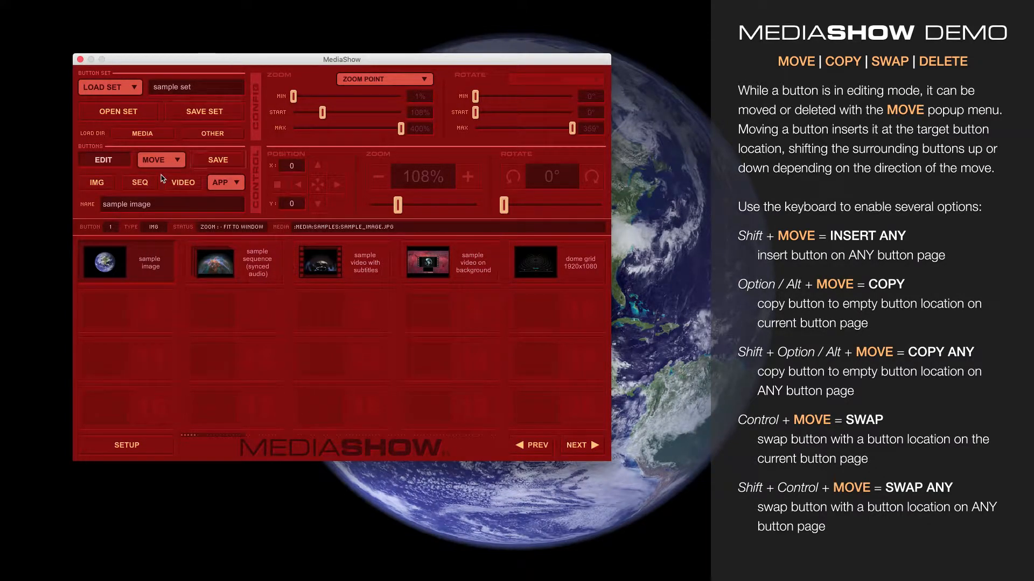
key(shift+alt)
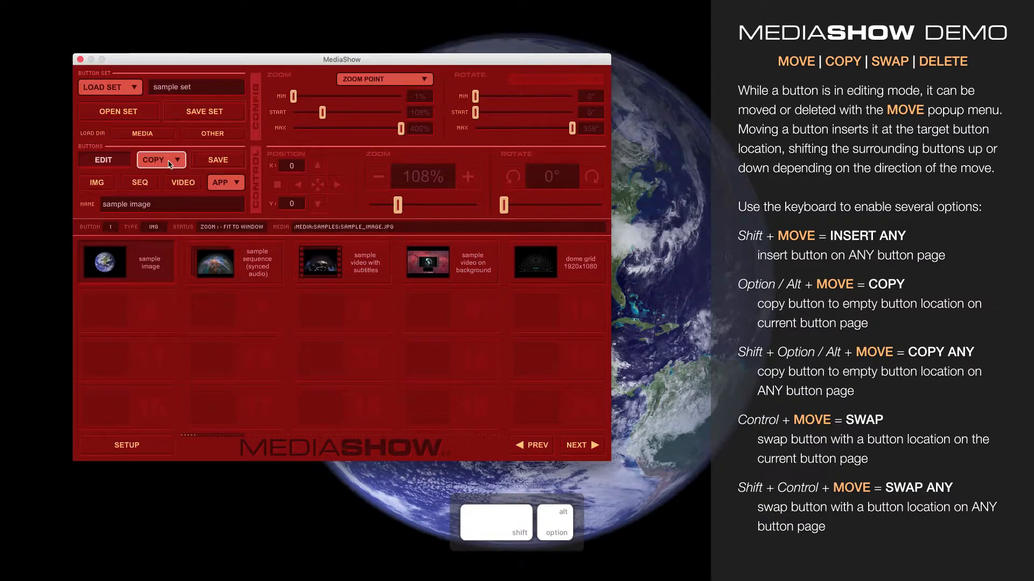
alt+shift+click(170, 164)
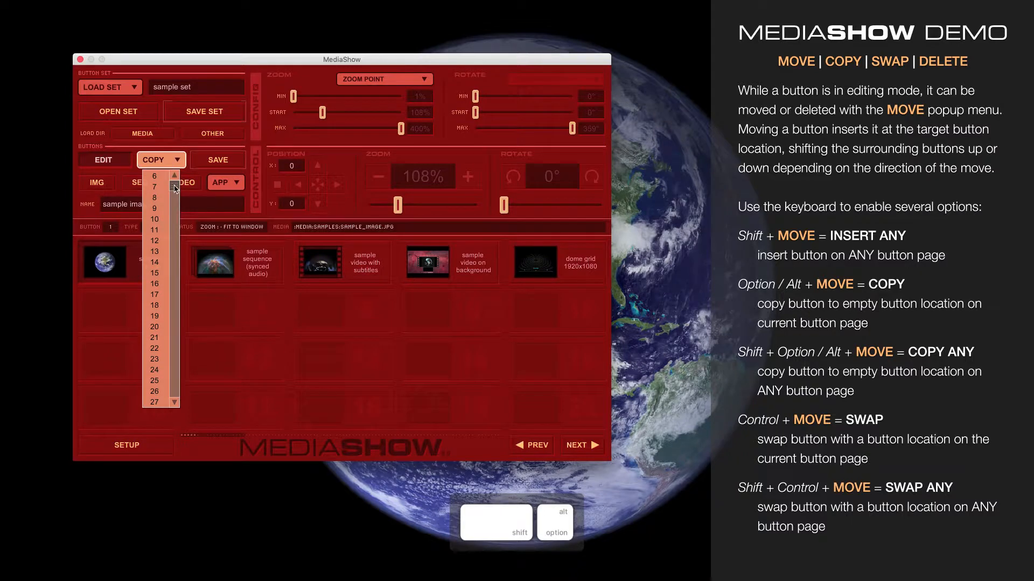
drag(175, 188, 176, 381)
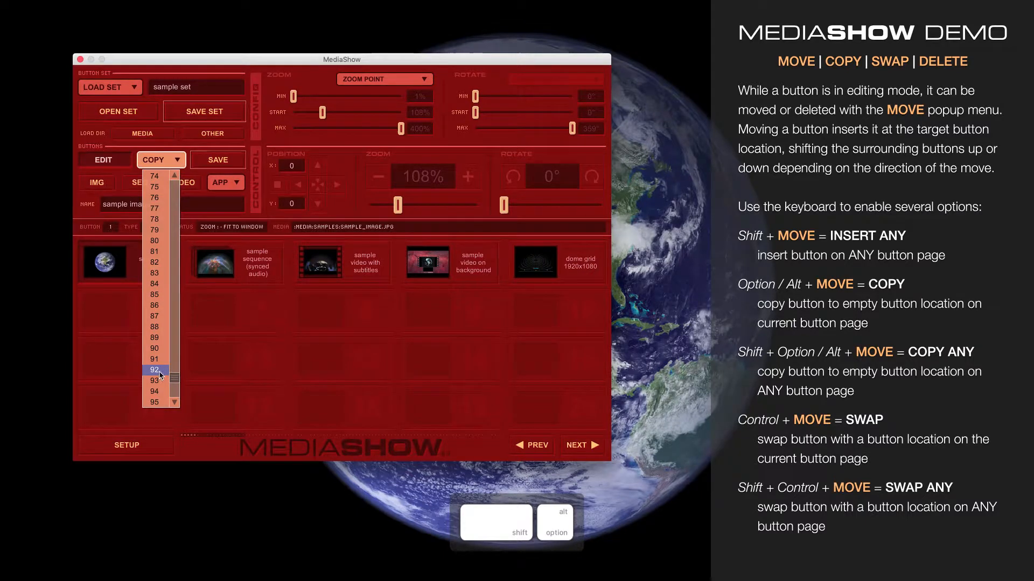
click(160, 372)
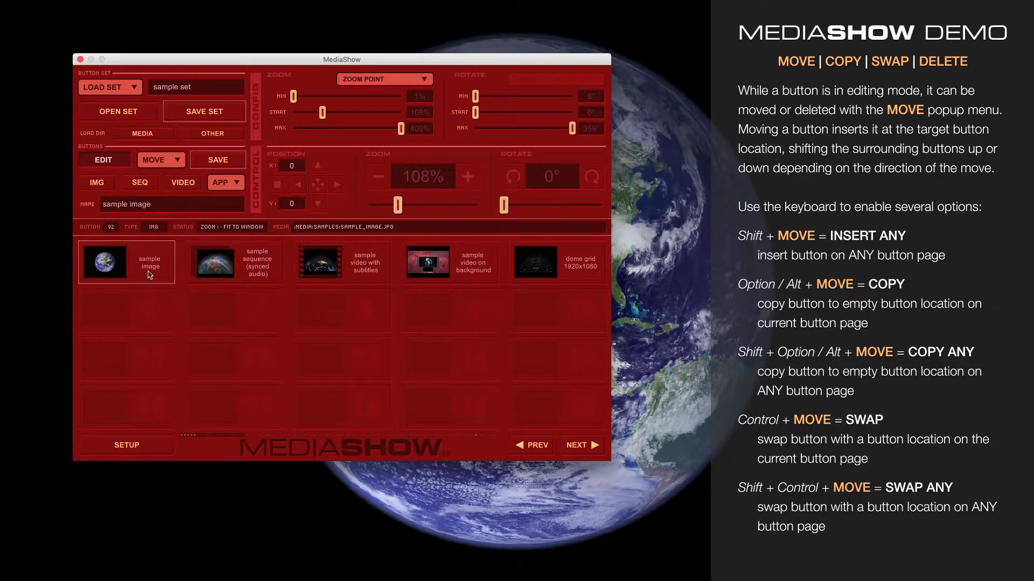
Step: Delete the sample image copy at location 92 on the last button page and return to the first button page
click(529, 445)
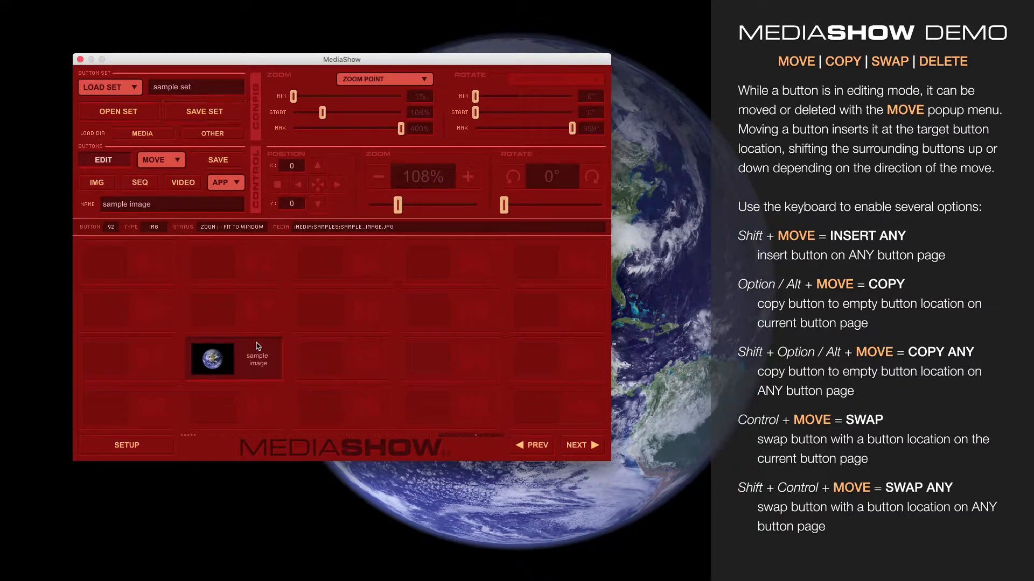
click(160, 160)
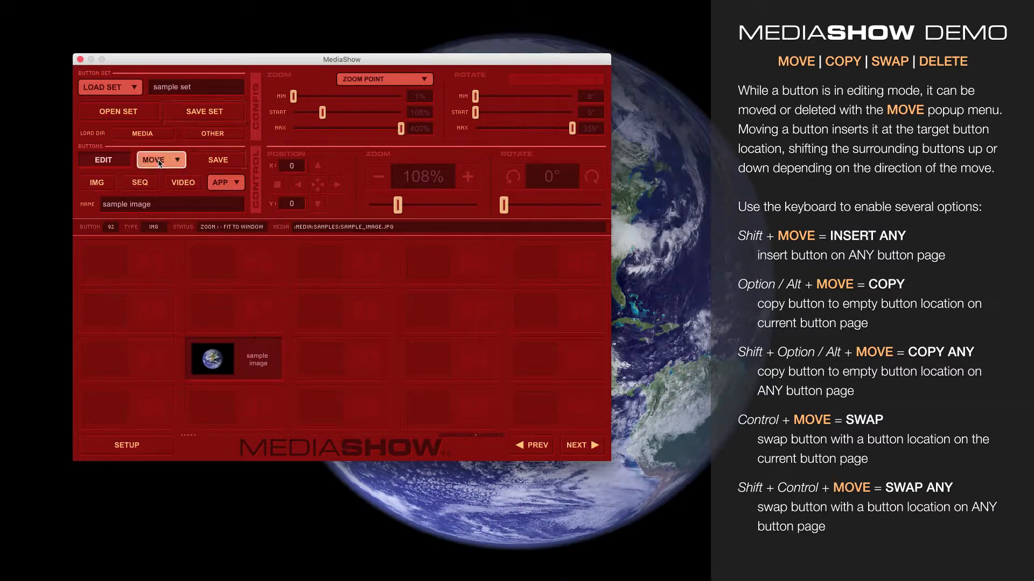
click(156, 175)
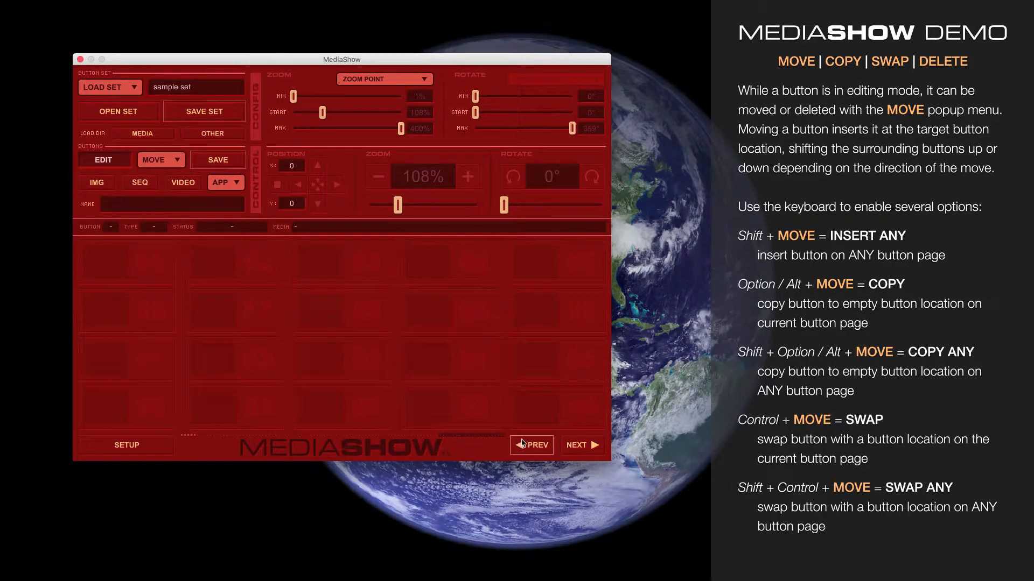
click(574, 446)
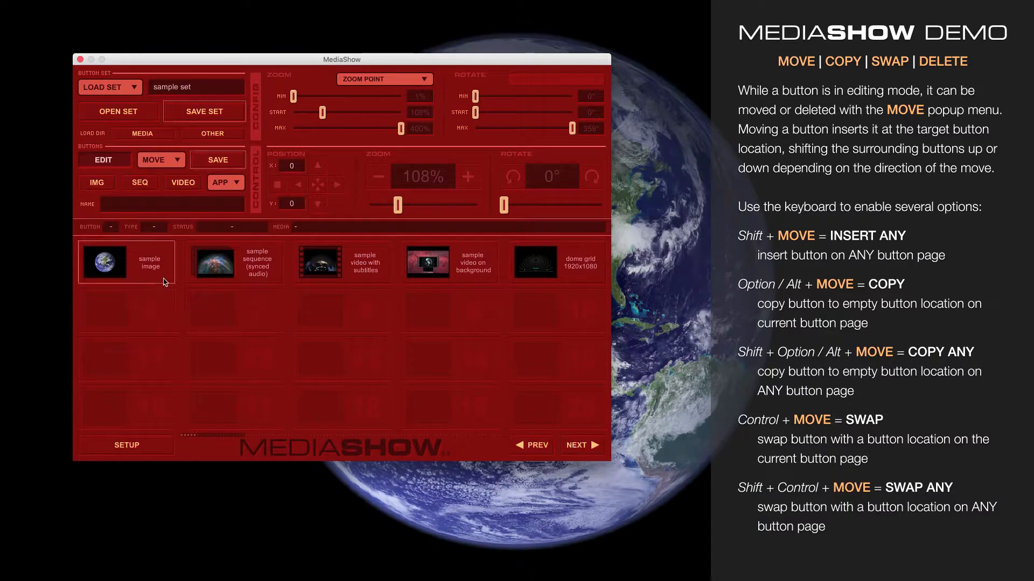
Step: Select the sample image button at location 1 for editing and swap it with the dome grid button at location 5
click(156, 261)
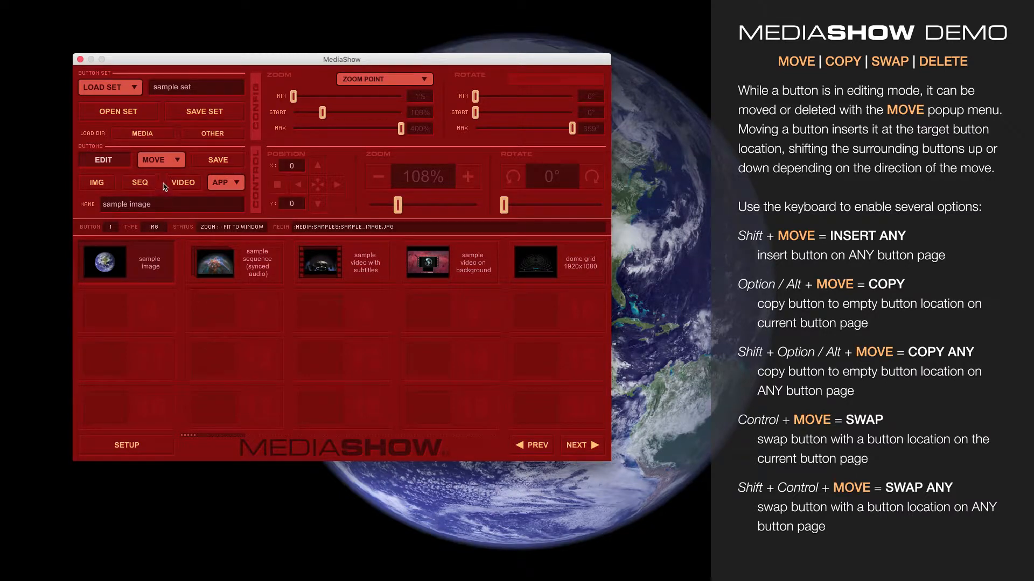
key(ctrl)
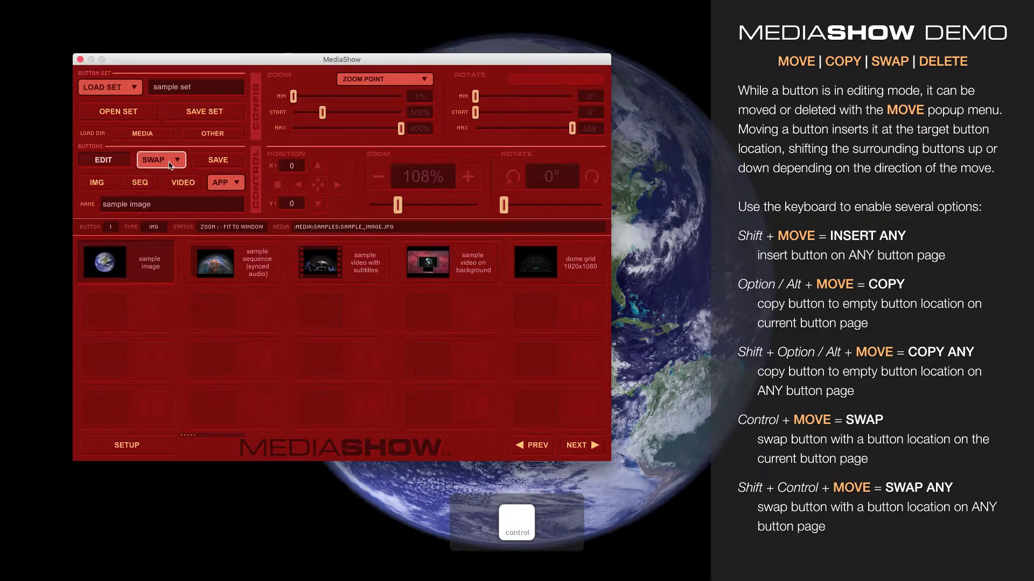
click(170, 163)
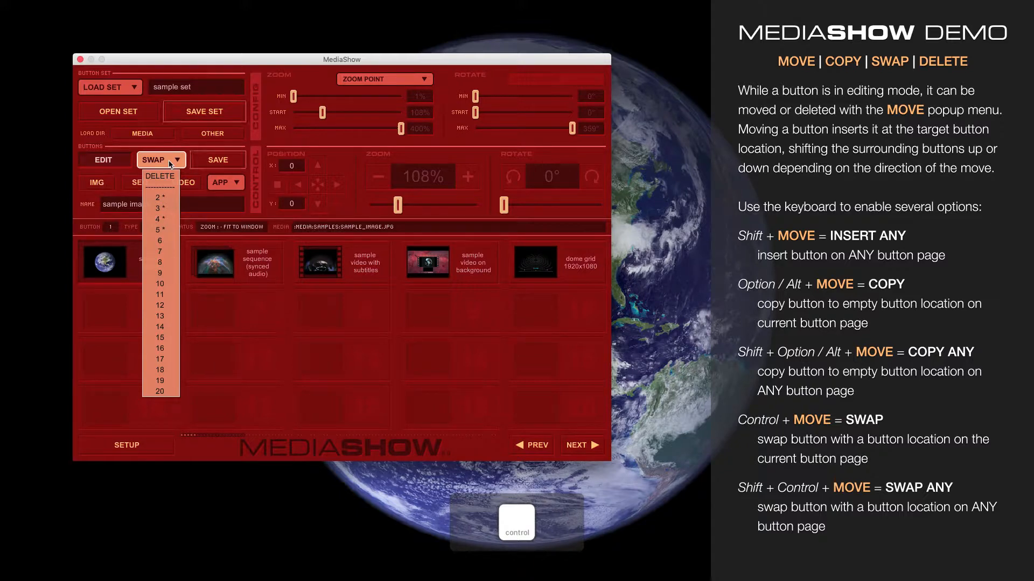
ctrl+click(170, 229)
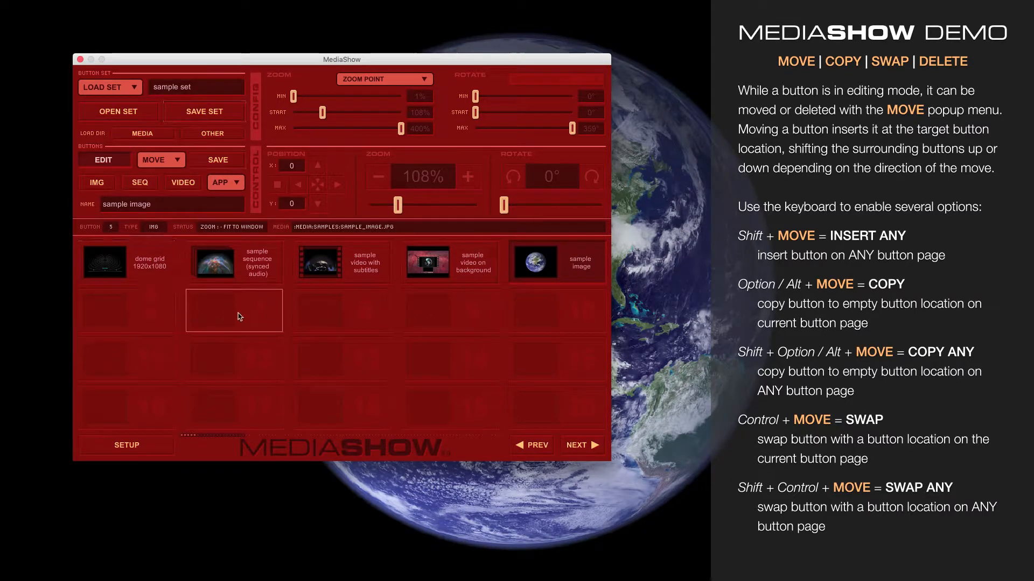
Step: Use the any-page swap option to exchange the sample image button with the button at location 1, and save the button set
key(shift+ctrl)
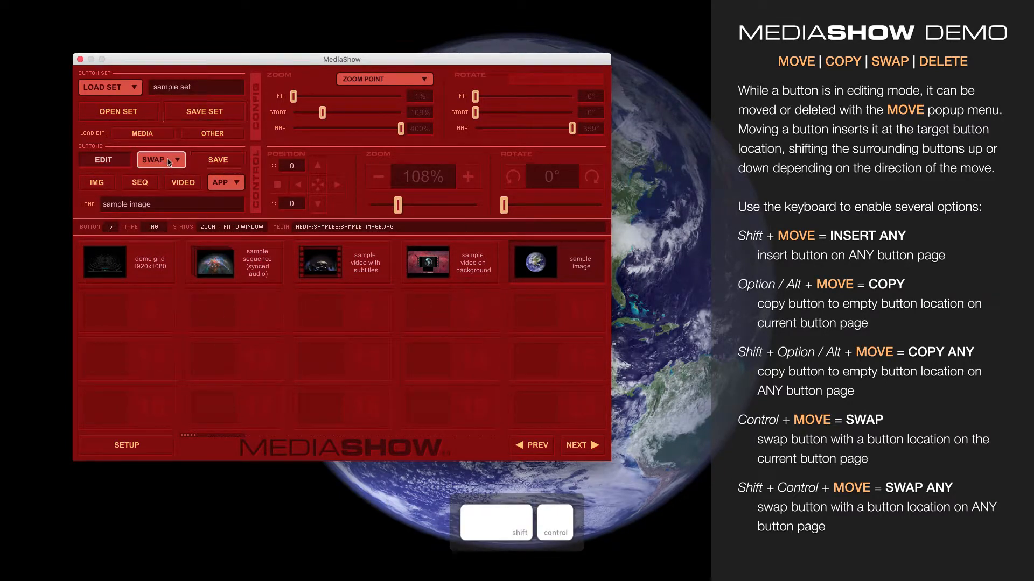
click(160, 159)
drag(182, 215, 178, 180)
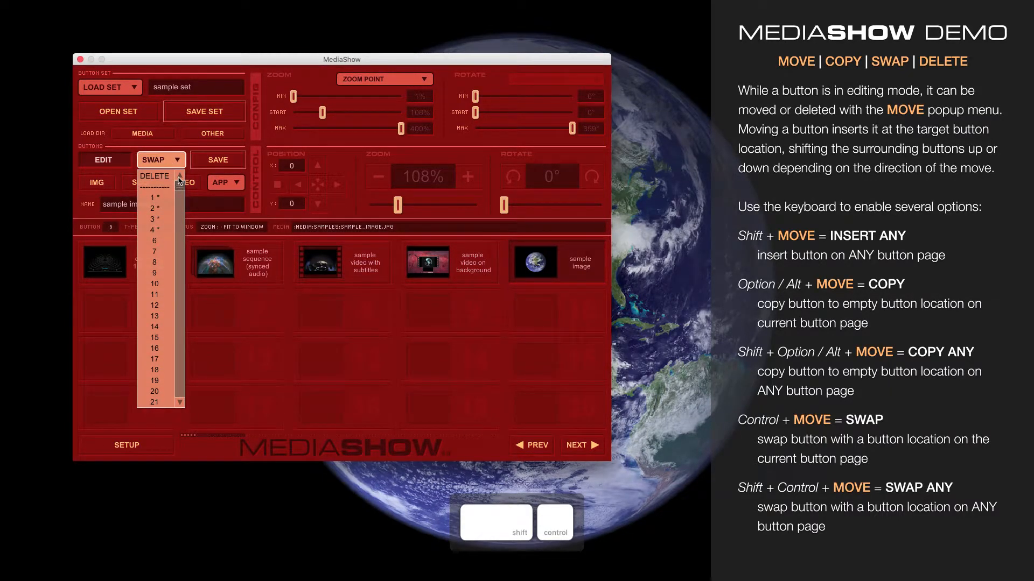
ctrl+shift+click(155, 198)
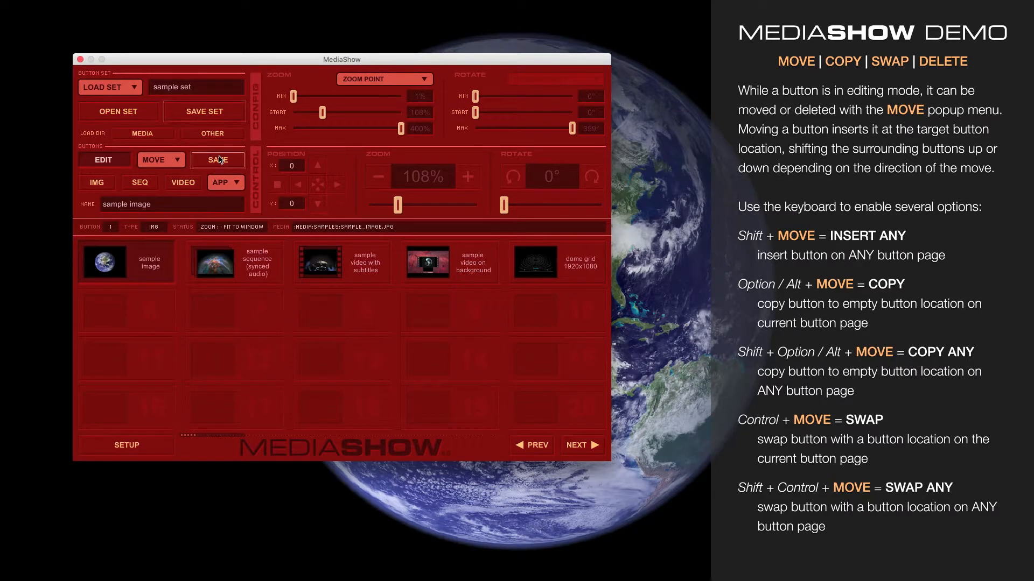
click(232, 112)
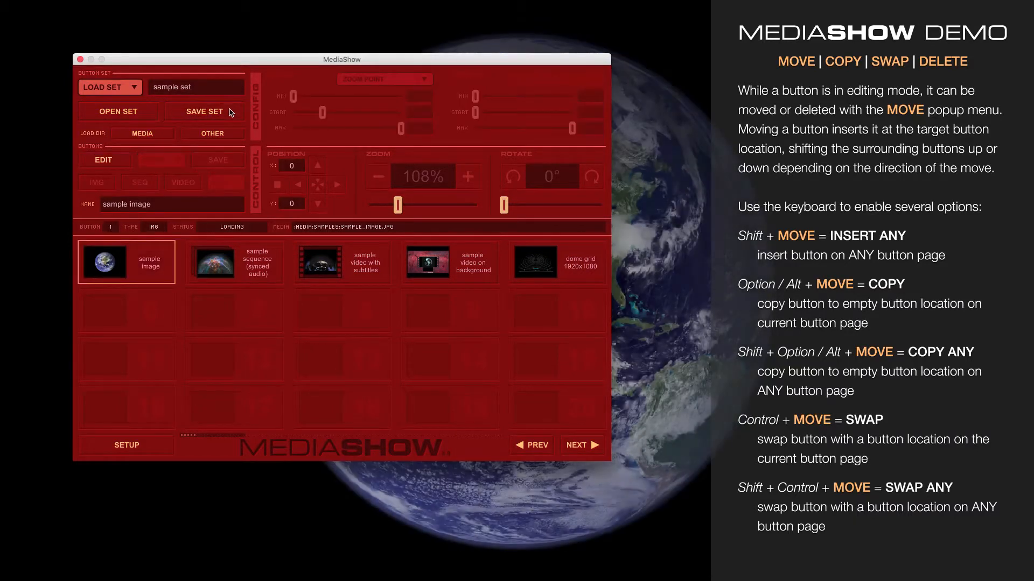